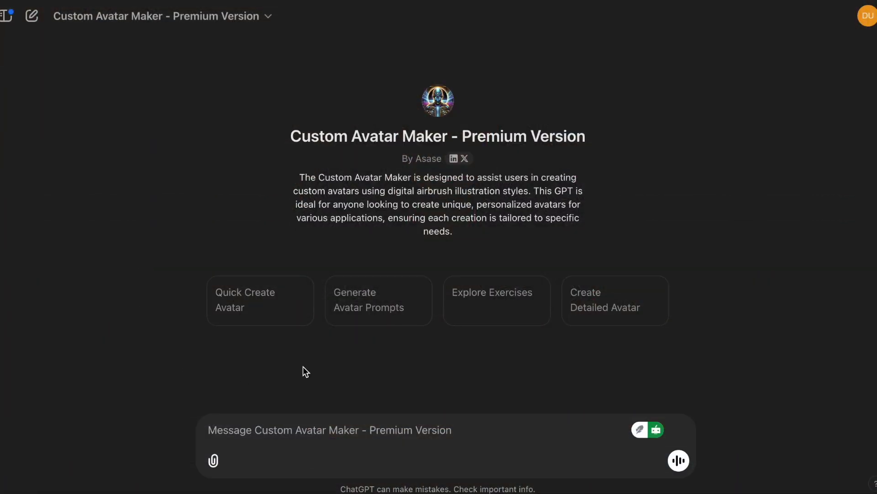
left_click(377, 296)
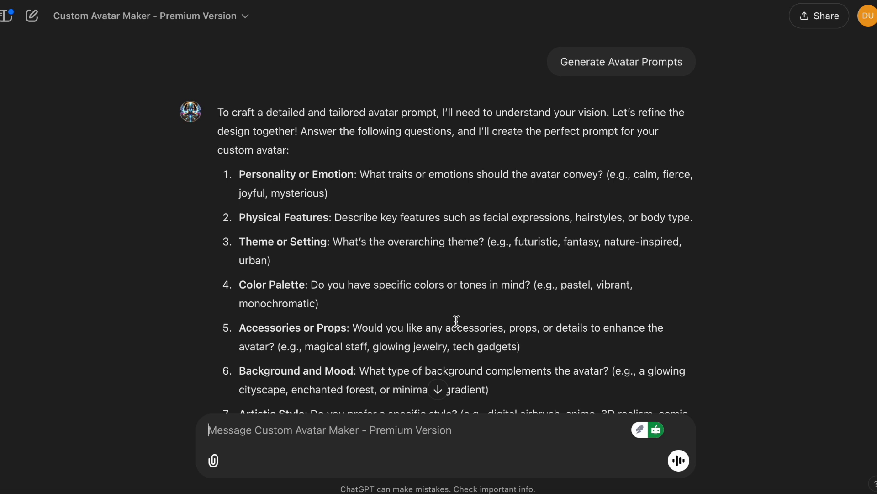
scroll(457, 320, "down", 2)
scroll(456, 320, "down", 1)
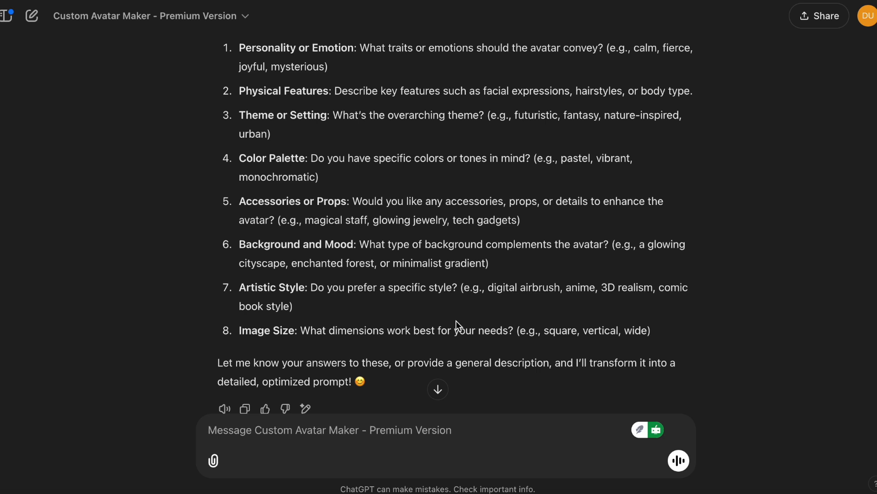
Send the 16:9 airbrushed entrepreneur avatar request, with desk and Boss Babe coffee cup.
type("I would like a prompt for personal branding.. a airbrushed beautiful african american avatar female entrepreneur sitting behind her desk, facing the viewer, she has a laptop, notebook and coffee cup that reads \"Boss Babe\". Behind her is a modern, minimalist decor. 16:9")
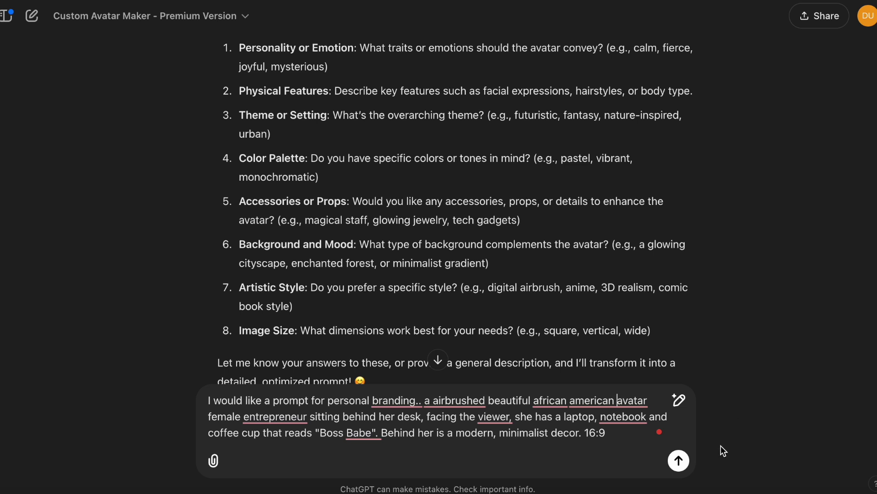
left_click(679, 461)
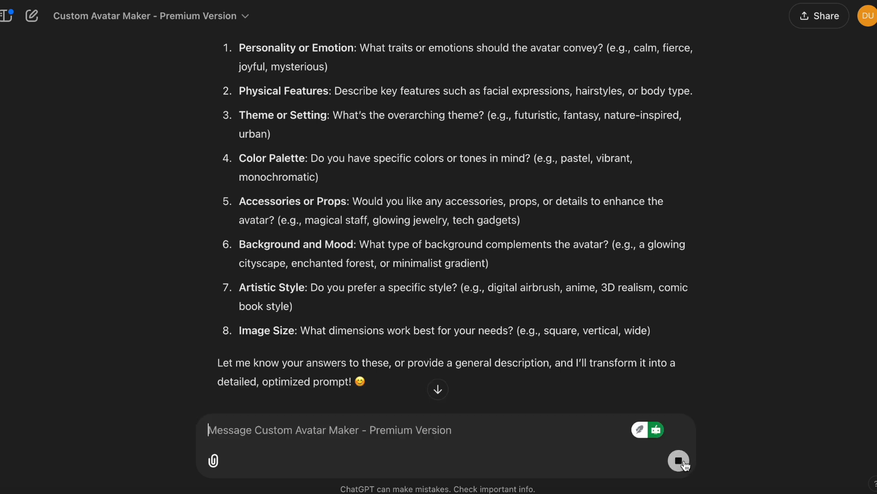
left_click(438, 389)
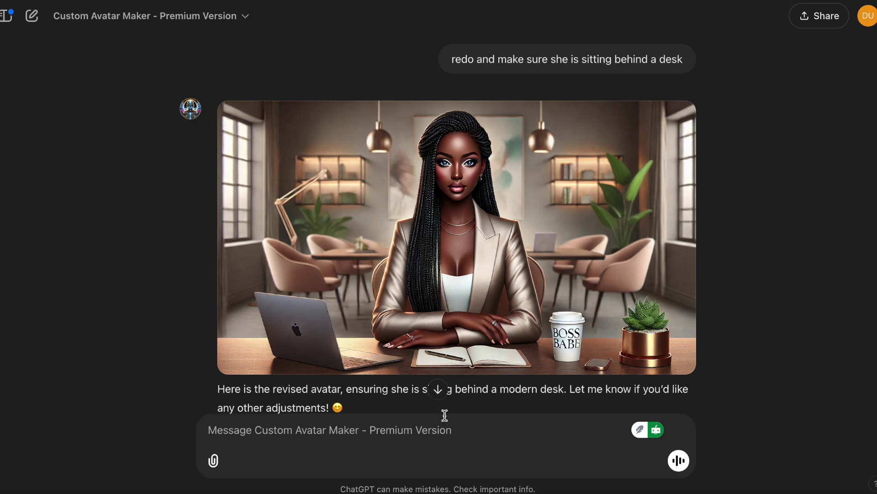
Jump to the conversation's end to view the revised avatar seated behind the desk.
left_click(435, 396)
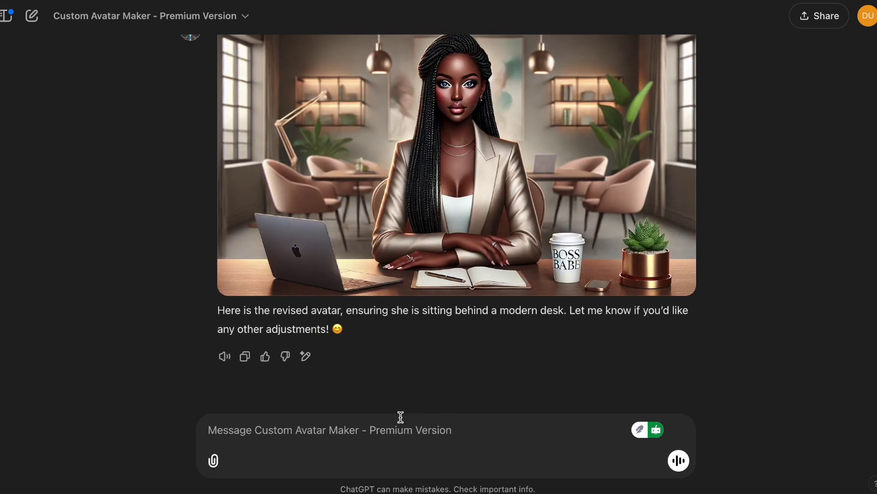
Request a detailed square-ratio prompt for the airbrushed clipboard-holding businesswoman avatar.
type("Create a detailed prompt for a vibrant airbrushed avatar of a confident african american businesswoman holding a clipboard, styled for a productivity-themed digital planner.")
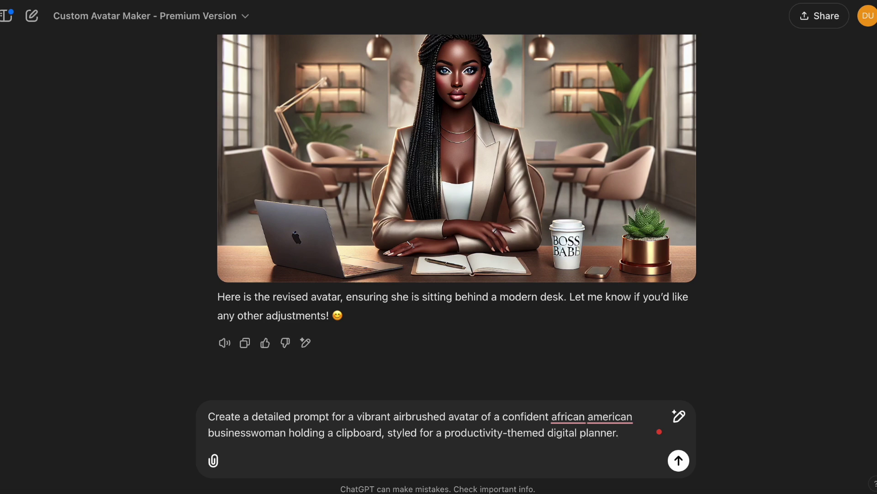
type("squar")
type("e ratio")
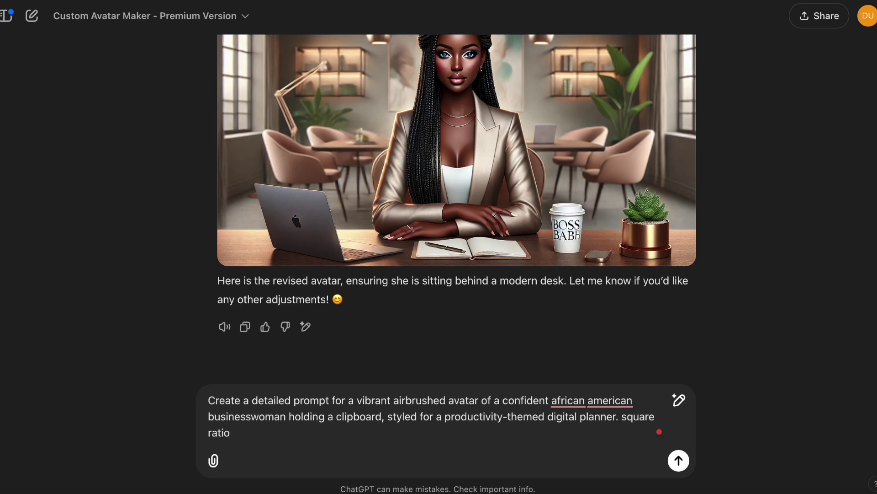
key("Return")
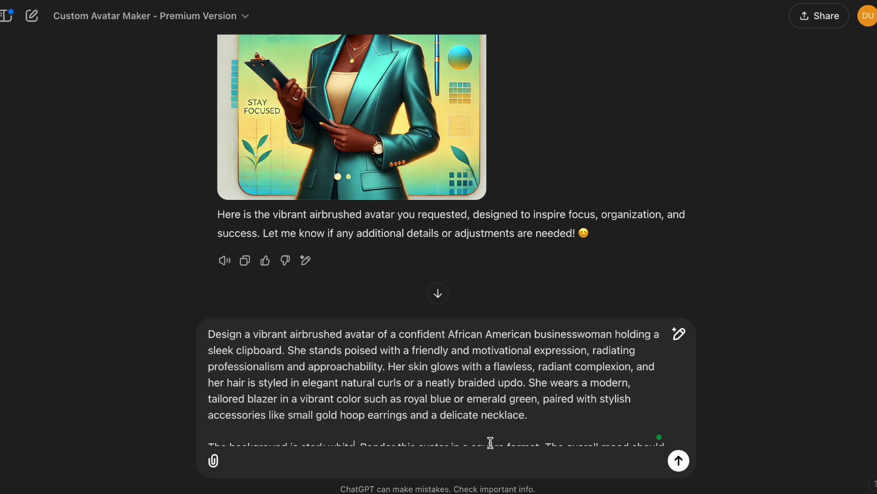
Send the stark-white-background prompt for the clipboard businesswoman avatar.
scroll(490, 442, "down", 1)
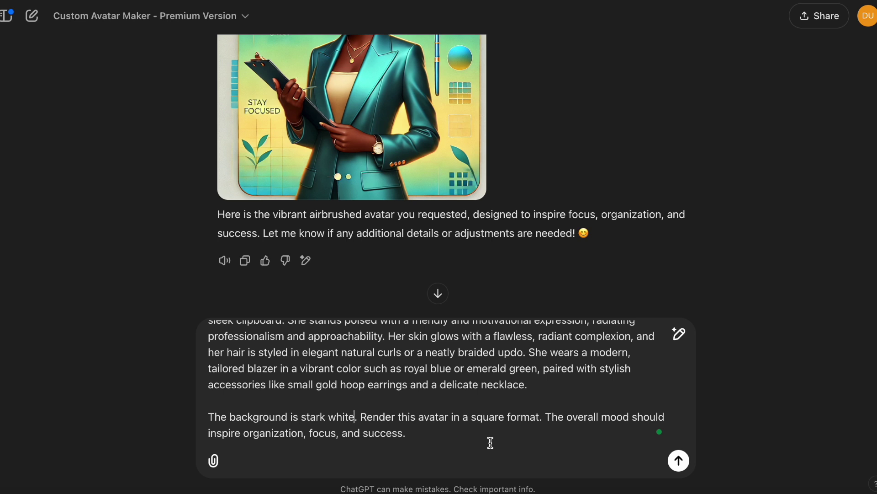
key("Return")
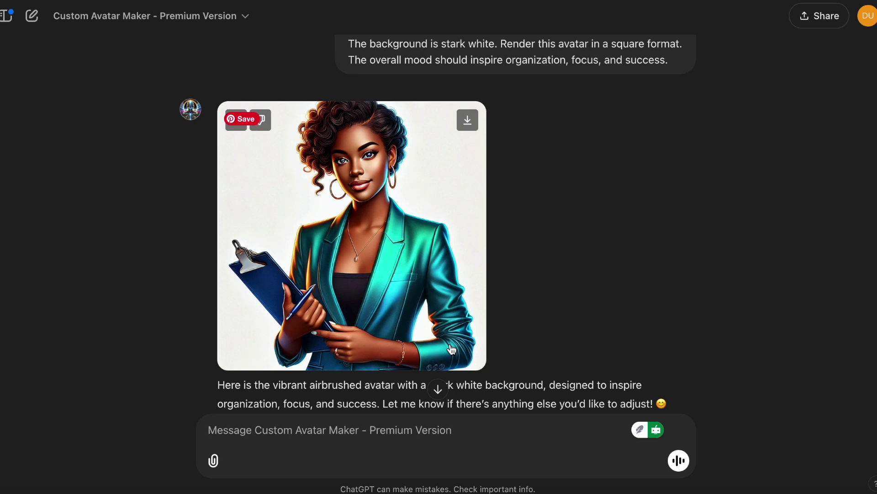
Resend the earlier clipboard avatar prompt with 'Make sure her full hairstyle is shown.' added.
scroll(550, 209, "up", 4)
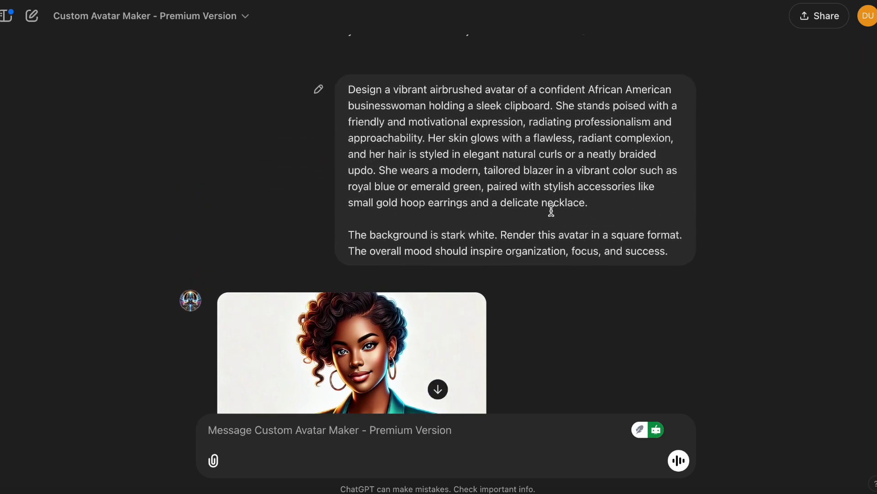
left_click_drag(348, 89, 682, 247)
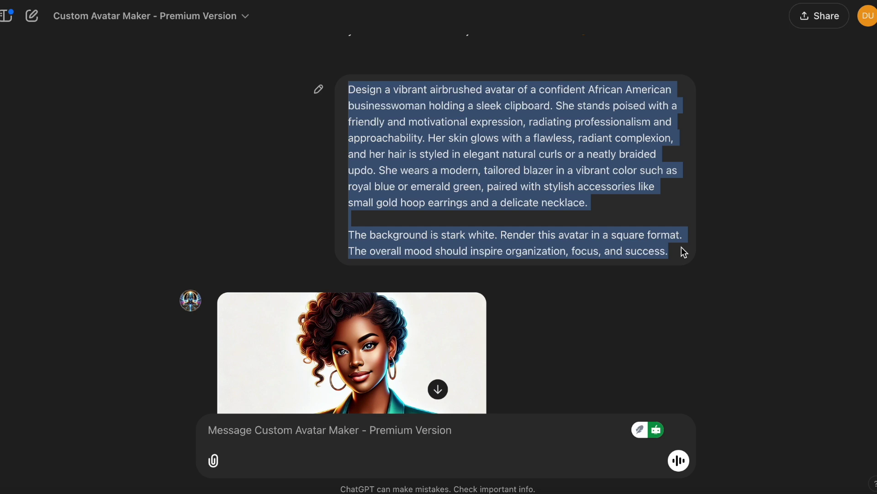
left_click(450, 427)
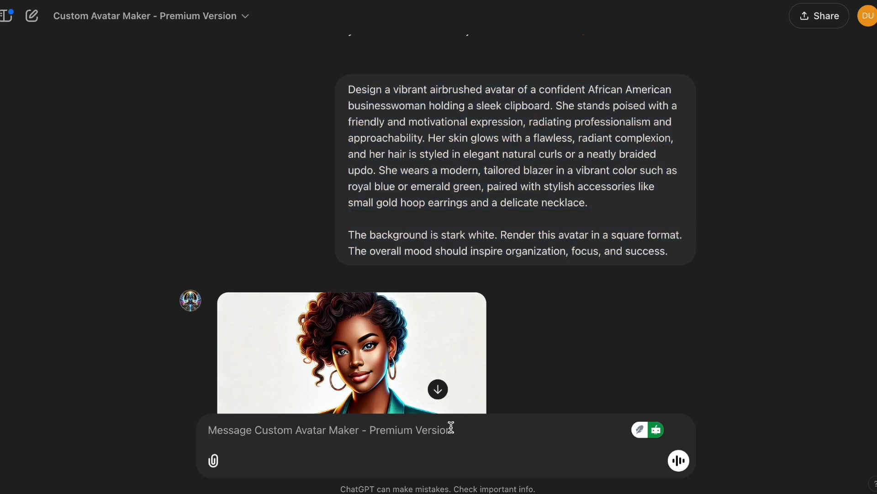
type("Design a vibrant airbrushed avatar of a confident African American businesswoman holding a sleek clipboard. She stands poised with a friendly and motivational expression, radiating professionalism and approachability. Her skin glows with a flawless, radiant complexion, and her hair is styled in elegant natural curls or a neatly braided updo. She wears a modern, tailored blazer in a vibrant color such as royal blue or emerald green, paired with stylish accessories like small gold hoop earrings and a delicate necklace. Make sure her full hairstyle is shown.")
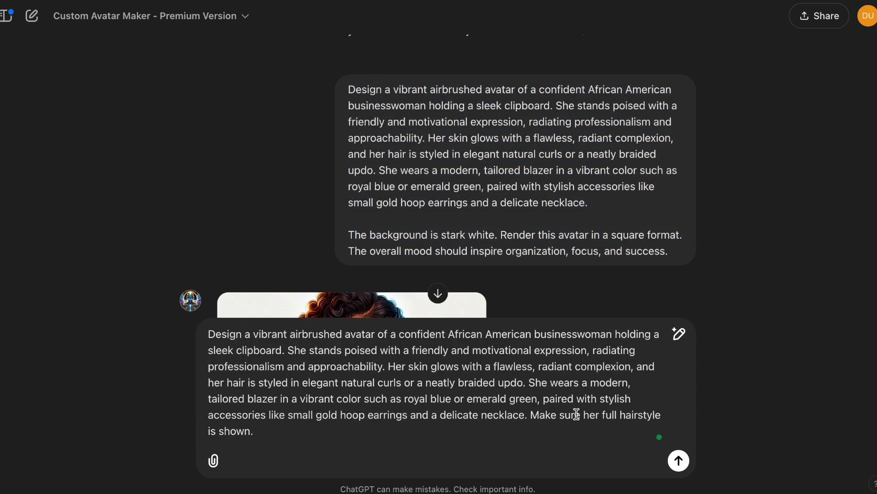
type("The background is stark white. Render this avatar in a square format. The overall mood should inspire organization, focus, and success.")
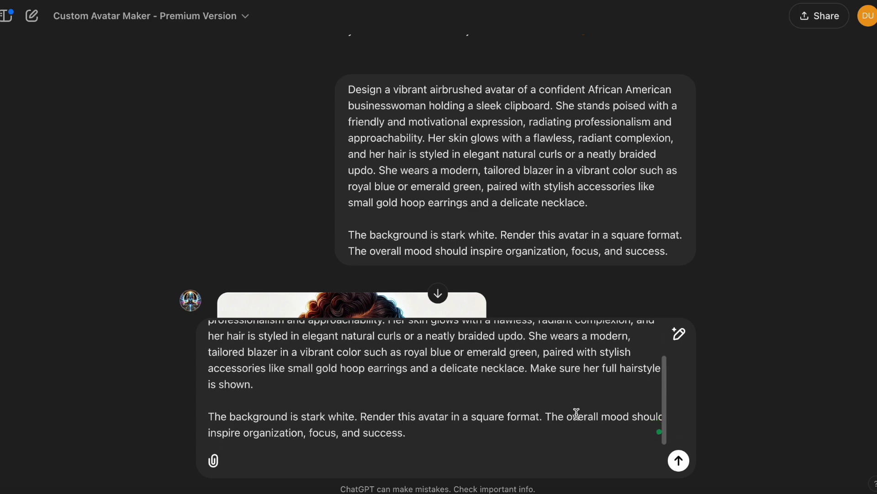
left_click(678, 460)
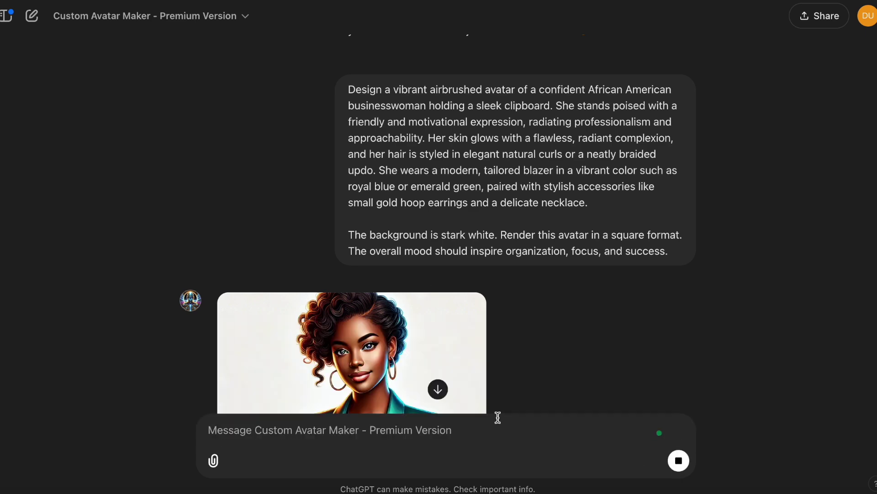
left_click(438, 389)
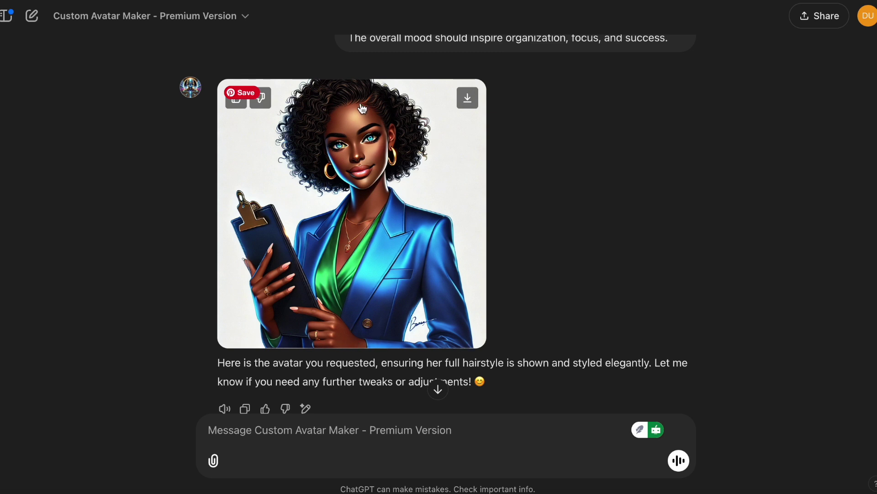
scroll(406, 425, "down", 2)
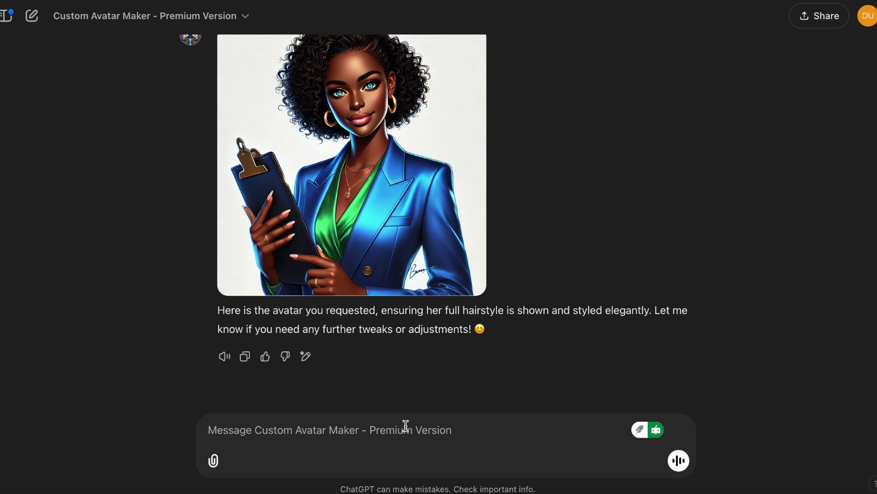
Ask for a Pixar-inspired prompt: elegant woman at desk, Apple laptop, AI bot, luxury decor.
type("provide me with a prompt for a pixar inspired digital airbrushed avatar of a stunning, confident and elegant african american woman. she is seated behind a desk which includes a apple laptop and AI bot. the decor behind her is luxury.")
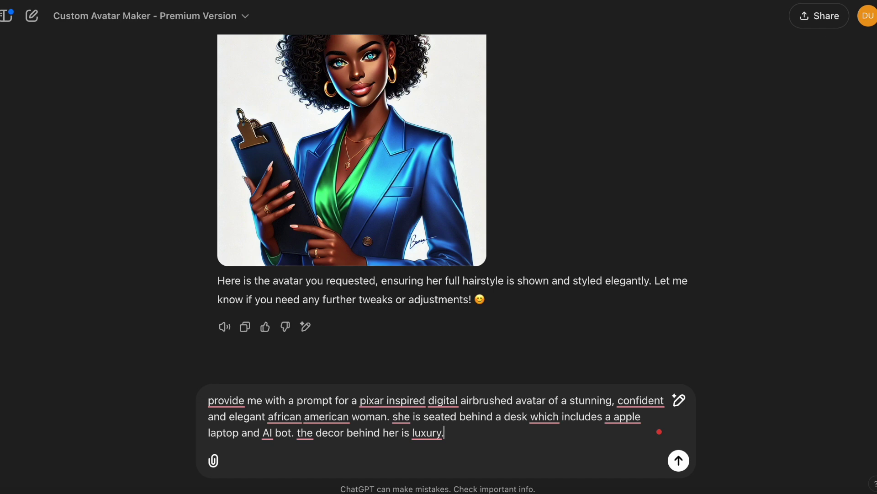
key("Return")
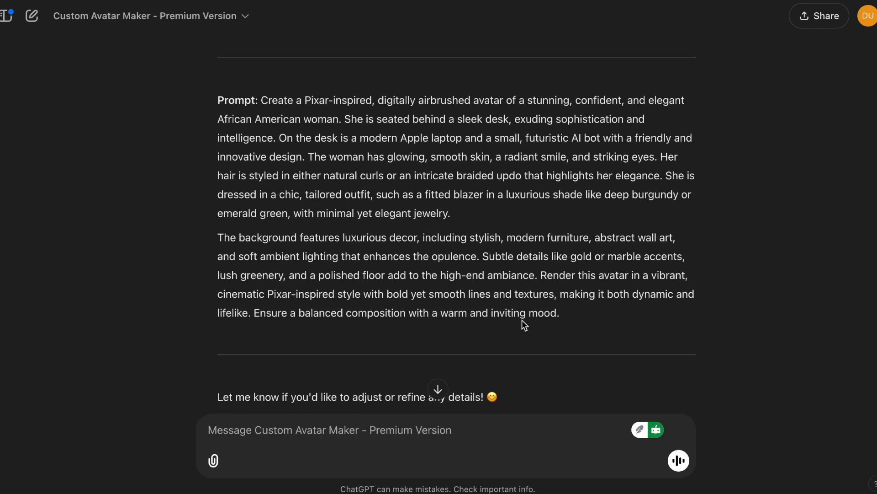
Read through the returned Pixar-inspired prompt and start typing 'go ahead and create it with'.
scroll(522, 320, "up", 4)
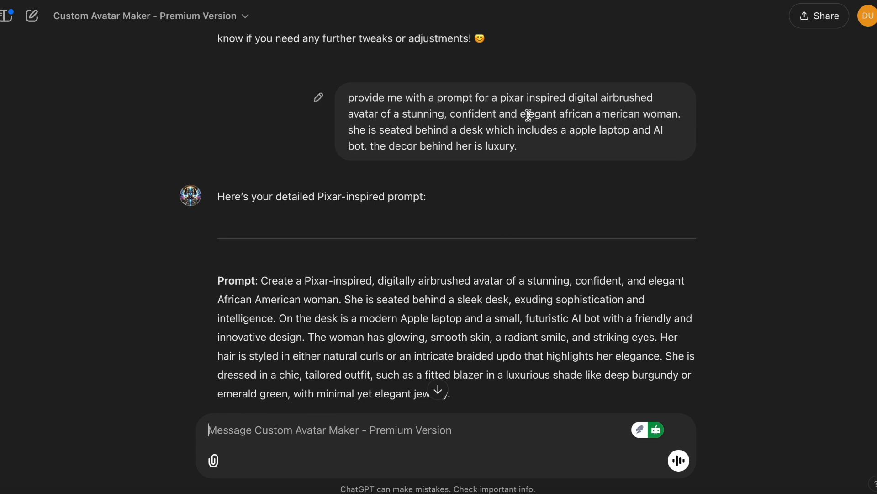
scroll(492, 281, "down", 2)
scroll(493, 281, "down", 2)
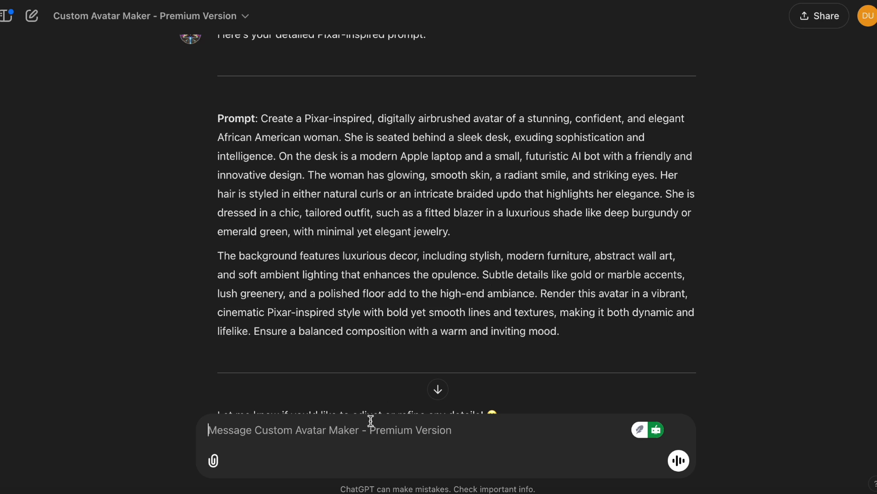
type("go ahead and c")
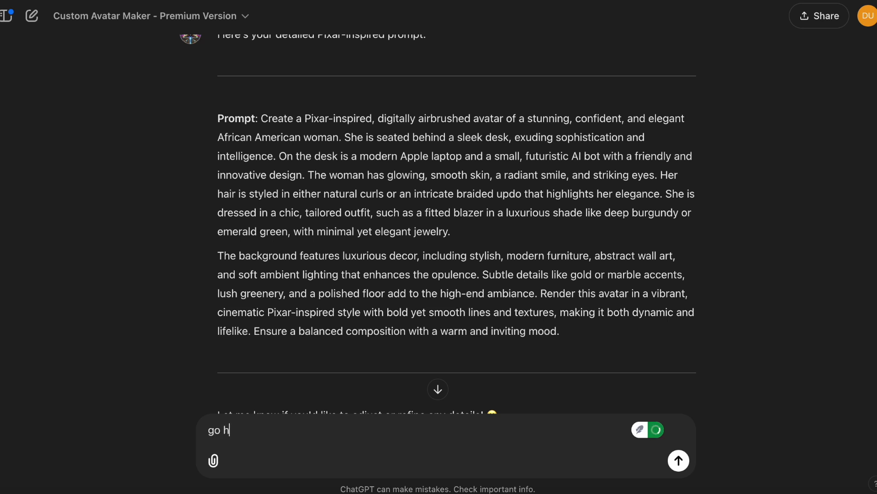
type("reate it ")
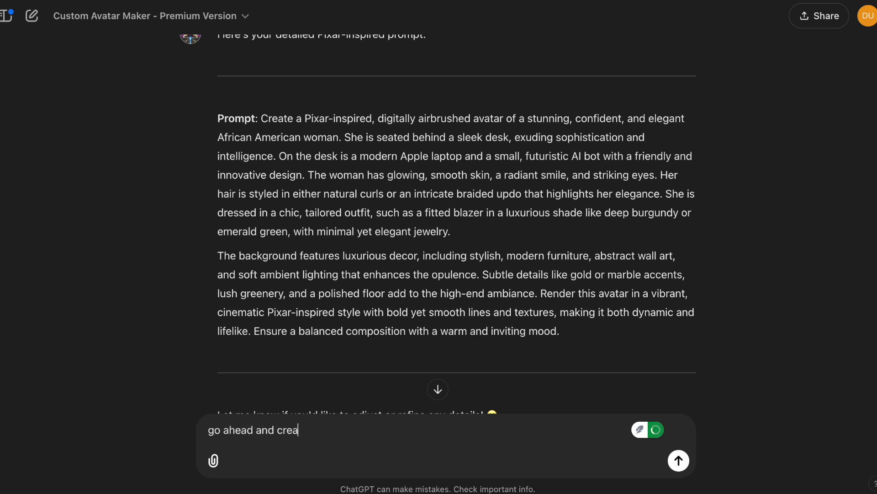
type("with")
Correct the message to 'go ahead and create it in 16:9 ratio' and send it.
key("BackSpace")
key("BackSpace")
key("BackSpace")
key("BackSpace")
key("BackSpace")
type("in 16:9 ratio")
key("Return")
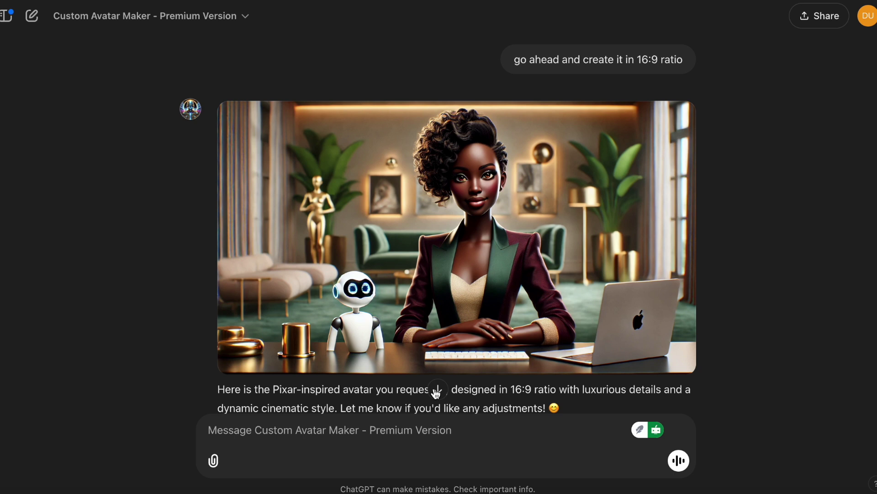
Ask 'give me generation id' for the avatar, then paste the happy-emotion recreate request.
scroll(436, 393, "down", 1)
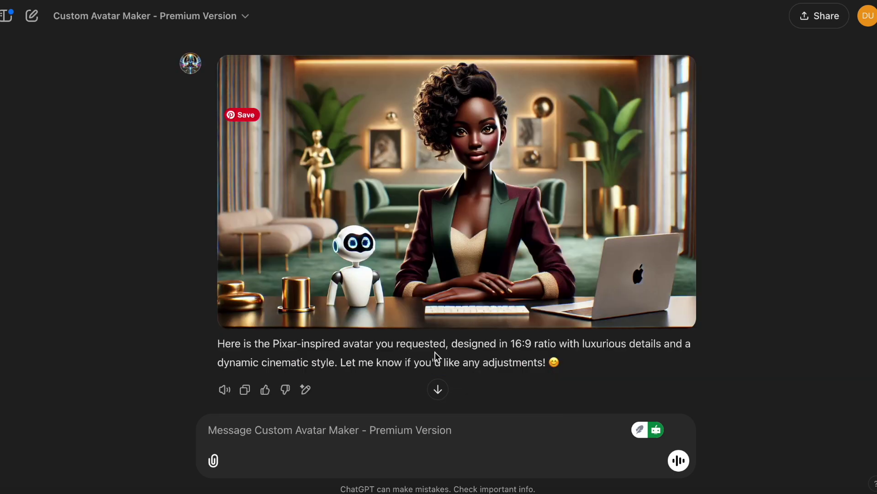
left_click(368, 430)
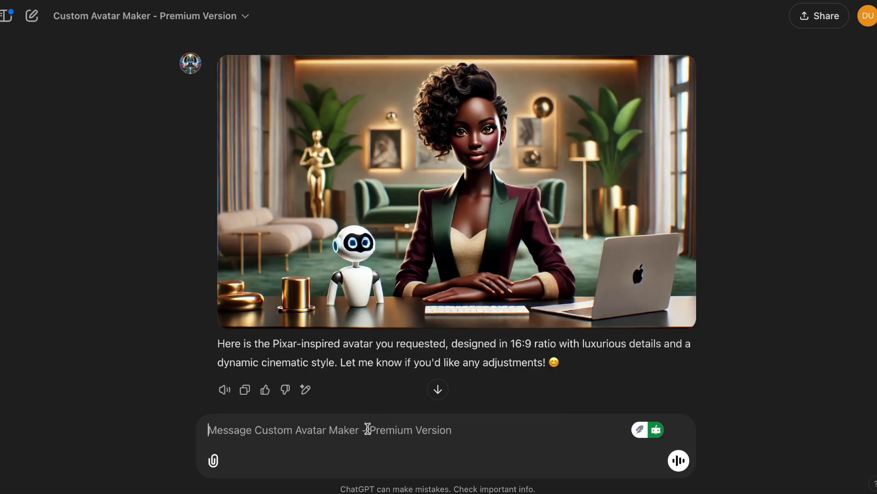
type("ga")
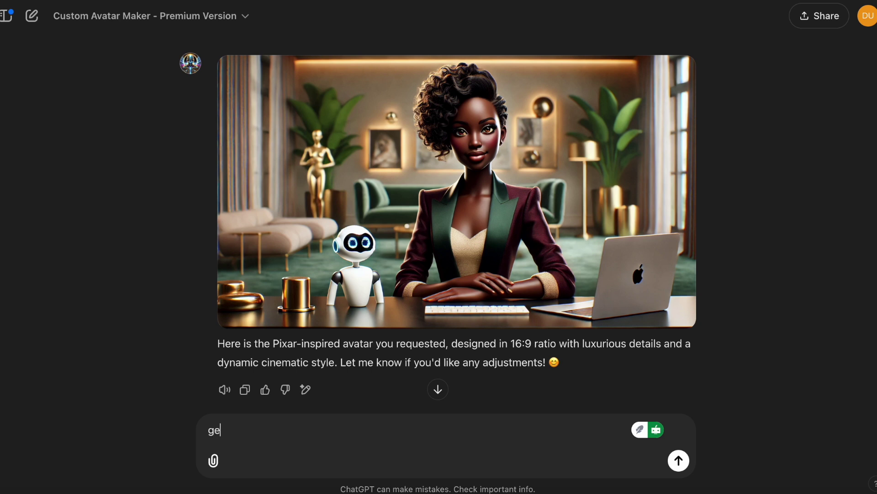
key("BackSpace")
key("BackSpace")
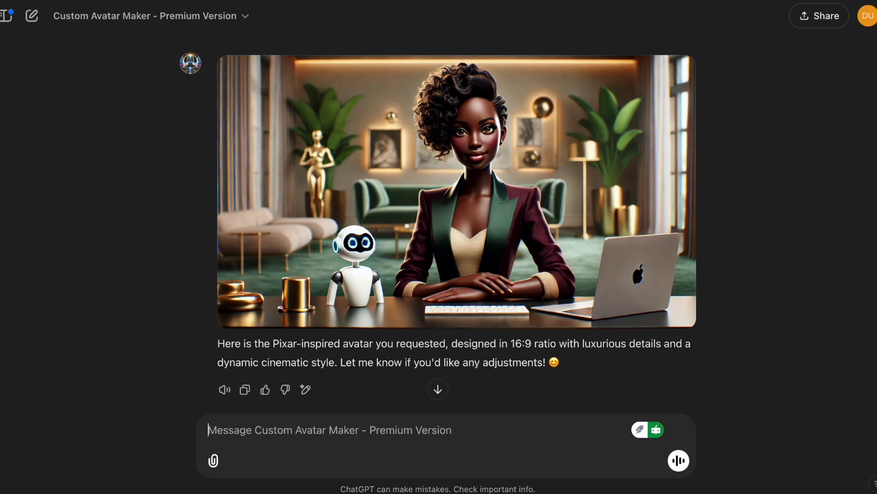
type("give me the")
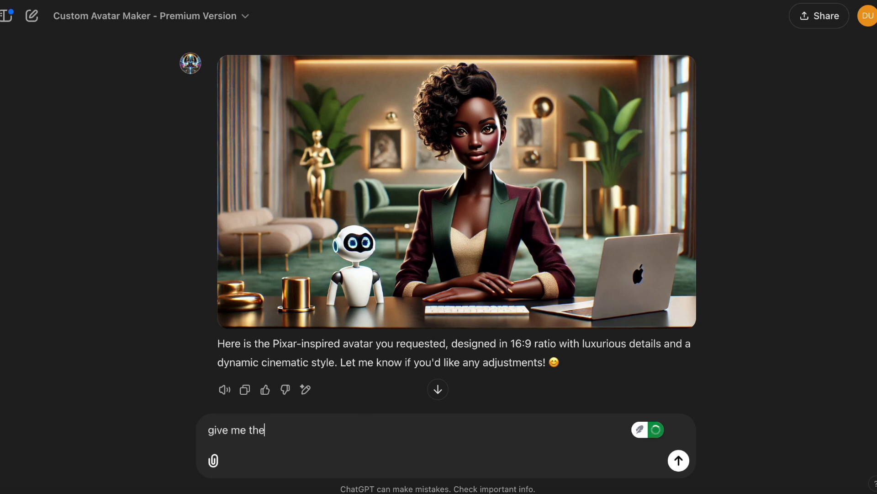
type("generation id")
key("Return")
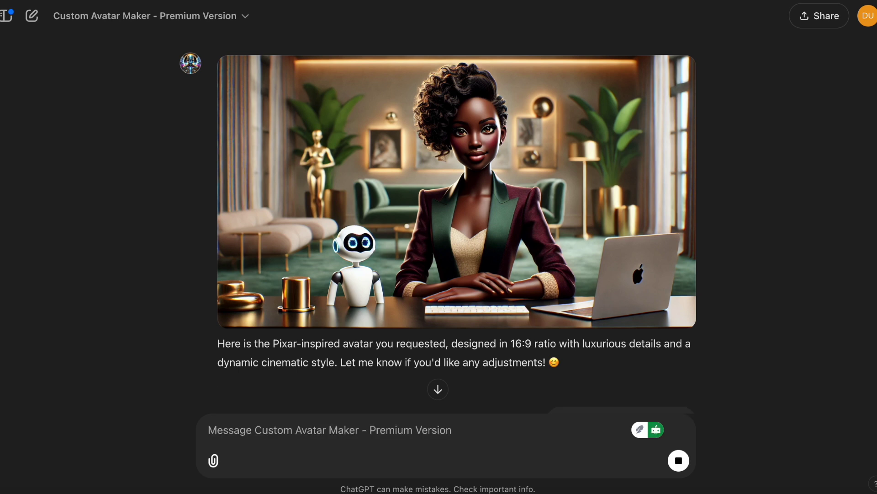
left_click(438, 392)
type("Create gen id nGPWrXa0b1IXJswl with a happy emotion.")
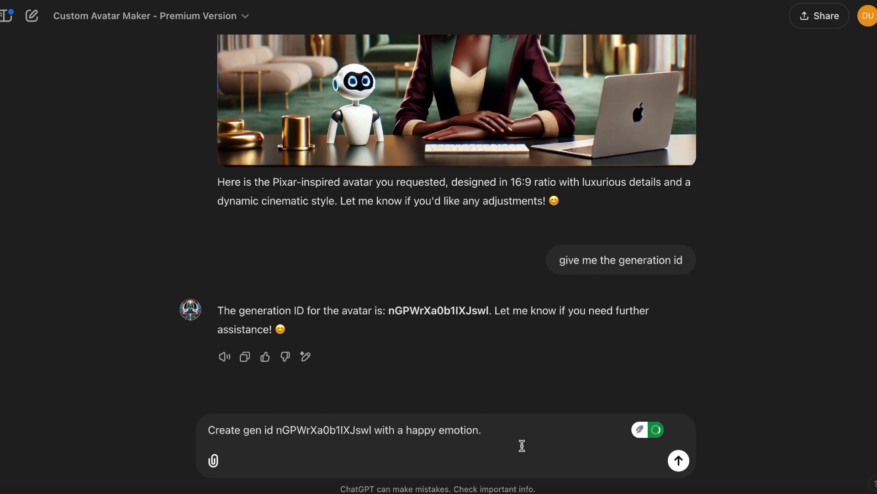
Send the happy-emotion request, compare the images, and select the new generation ID.
key("Return")
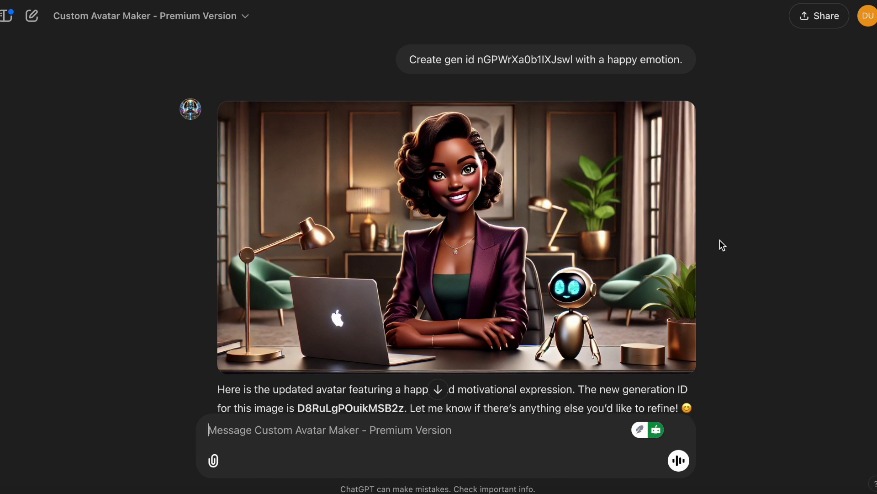
scroll(721, 242, "up", 8)
scroll(722, 245, "up", 2)
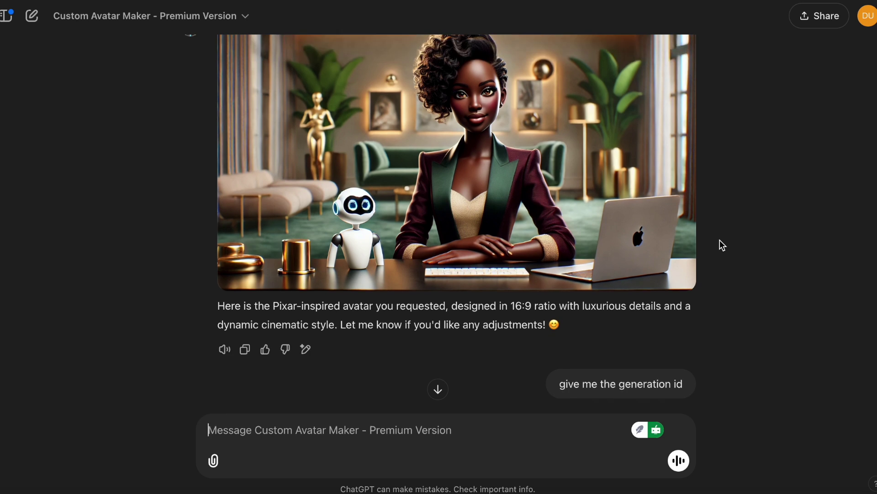
scroll(722, 245, "down", 5)
scroll(720, 240, "down", 2)
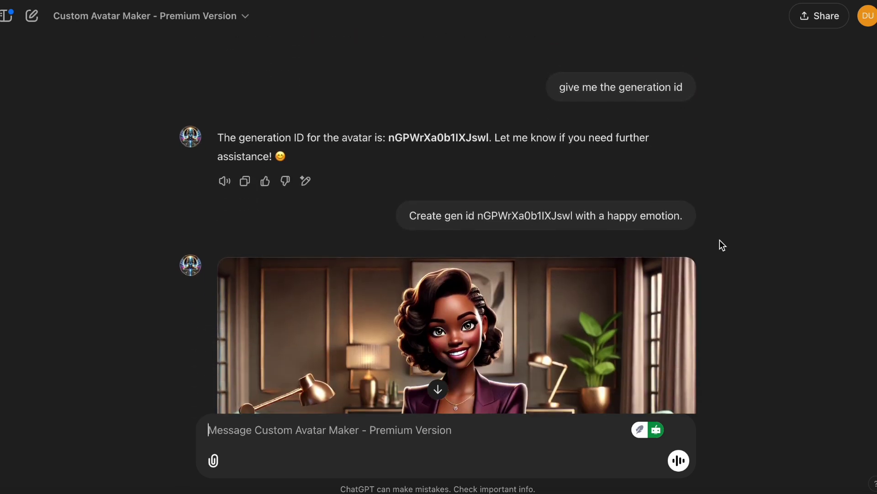
scroll(719, 240, "up", 6)
scroll(720, 240, "up", 1)
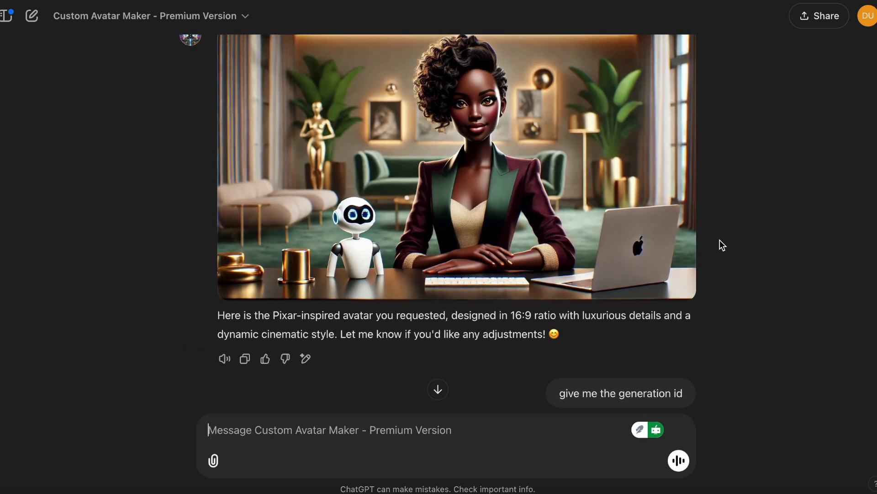
scroll(720, 258, "down", 9)
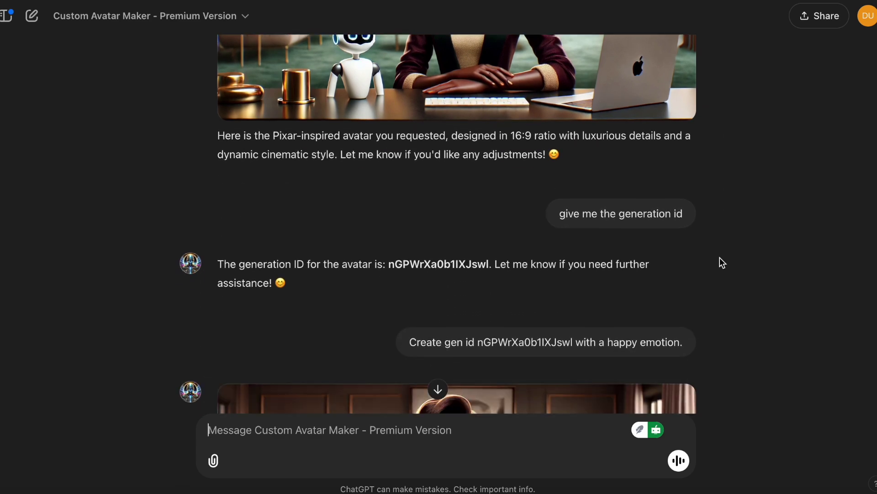
scroll(720, 257, "down", 1)
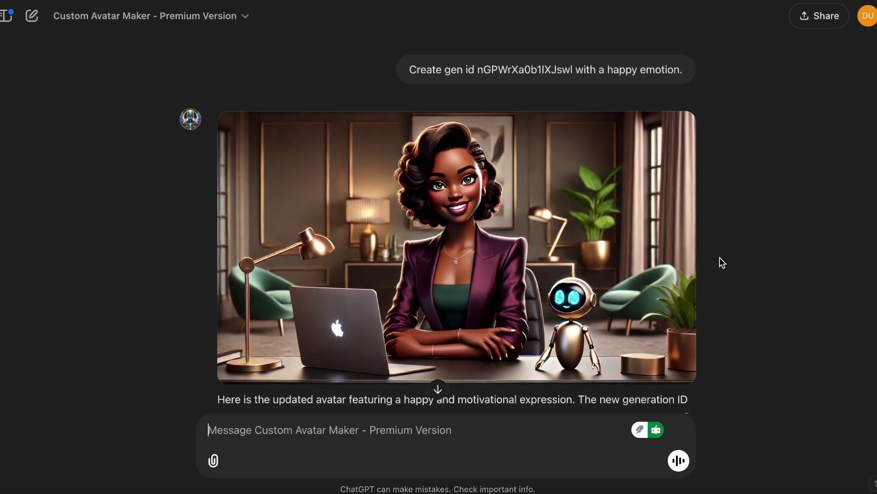
scroll(720, 257, "down", 1)
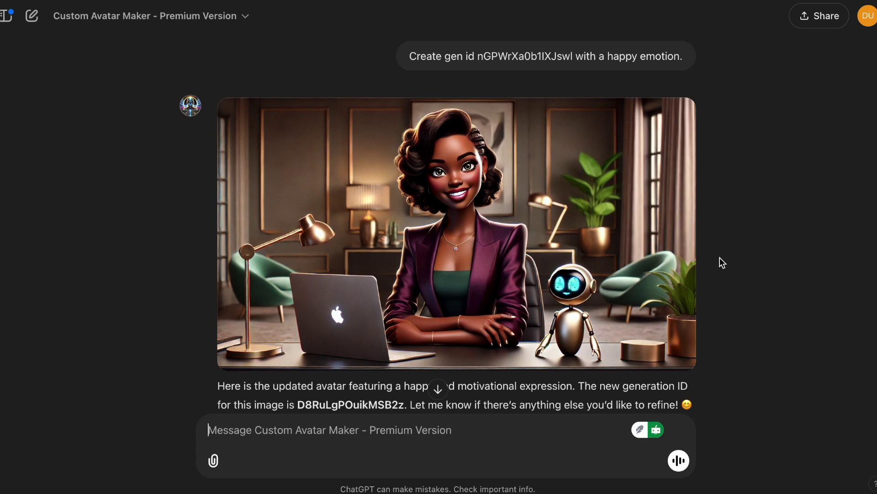
scroll(638, 263, "down", 1)
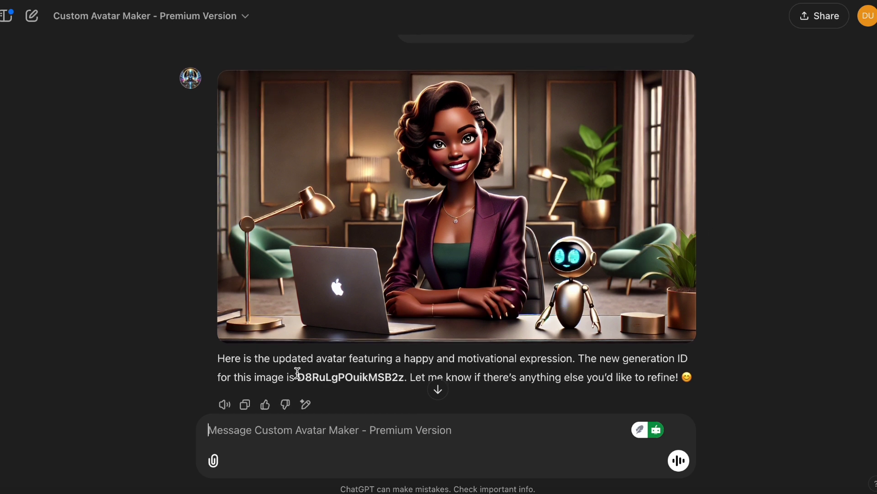
left_click_drag(298, 377, 400, 370)
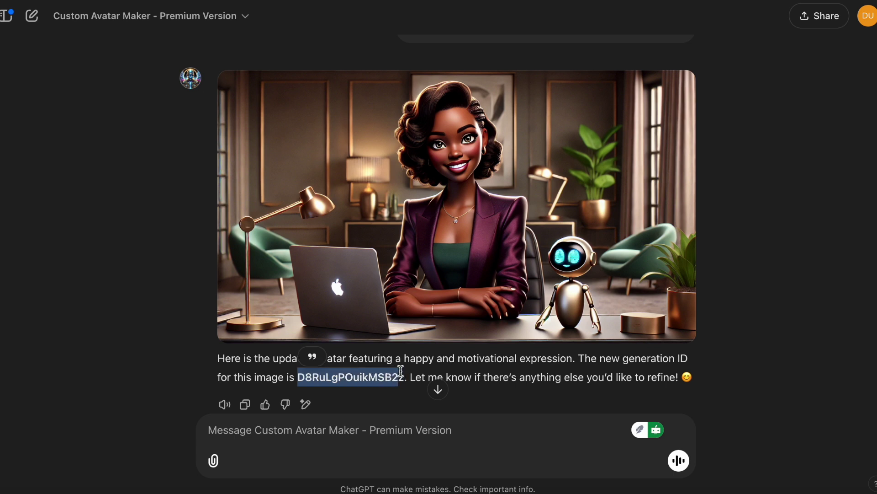
Ask for the happy avatar's generation ID to be recreated with a sad emotion, everything else unchanged.
type("create generation id D8RuLgPOuikMSB2 with a sad emotion but keep everything else the same.")
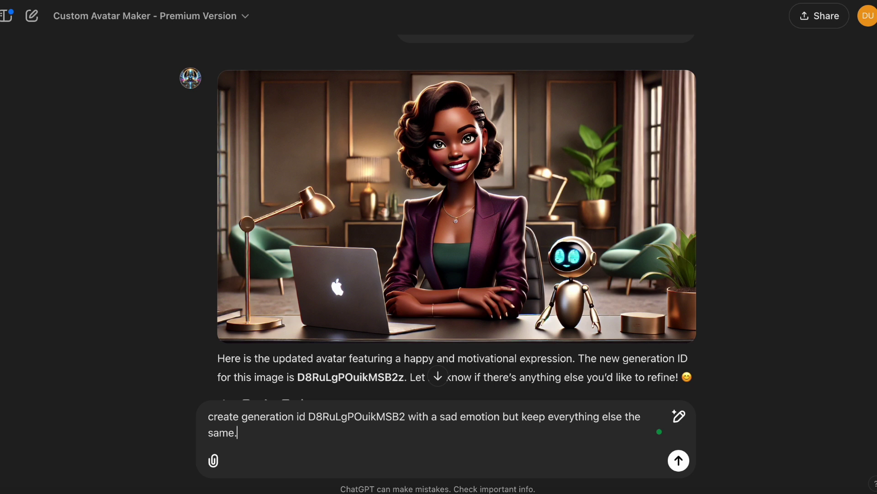
left_click(679, 460)
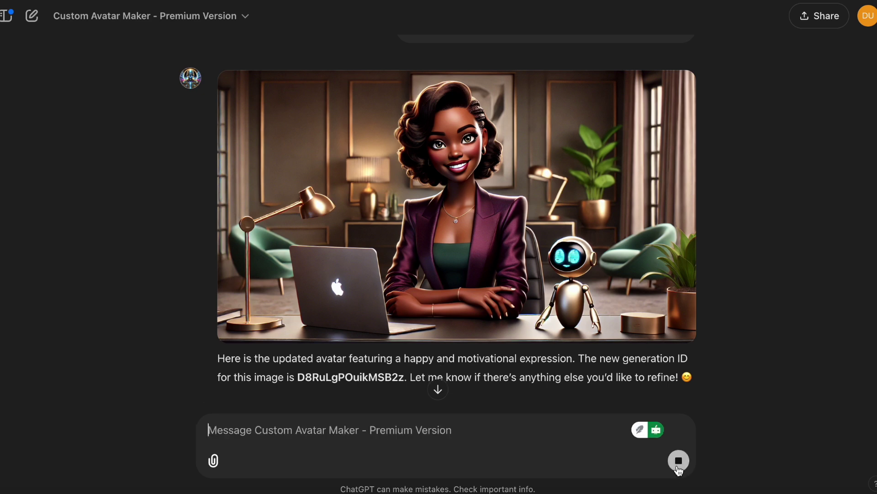
left_click(439, 390)
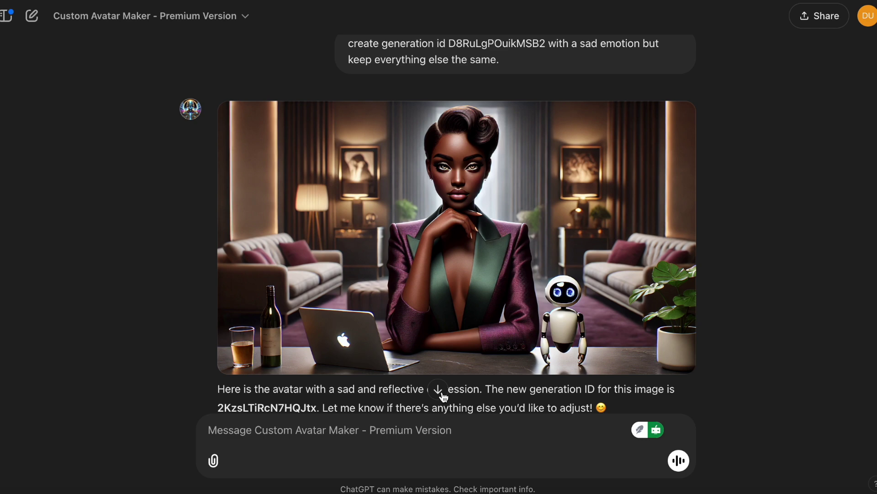
scroll(498, 339, "up", 5)
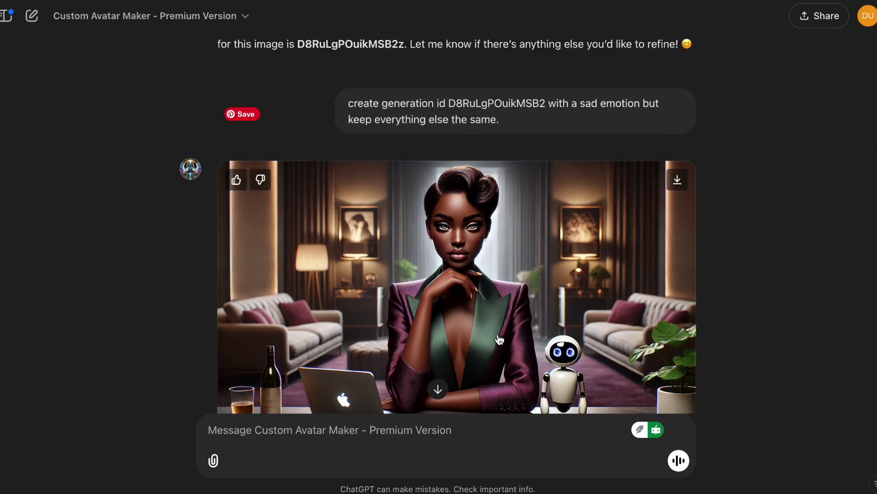
scroll(498, 338, "down", 5)
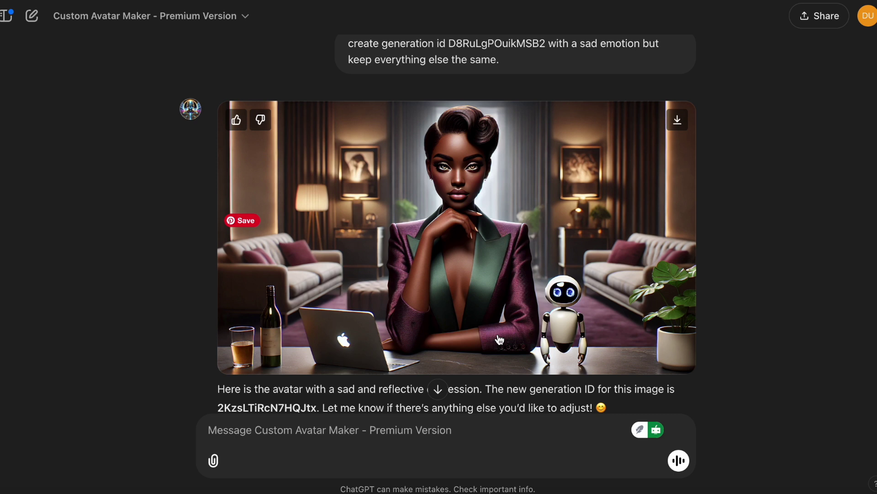
Reuse the sad-emotion prompt, reworded to request an excited emotion for the avatar, and send it.
scroll(500, 339, "up", 1)
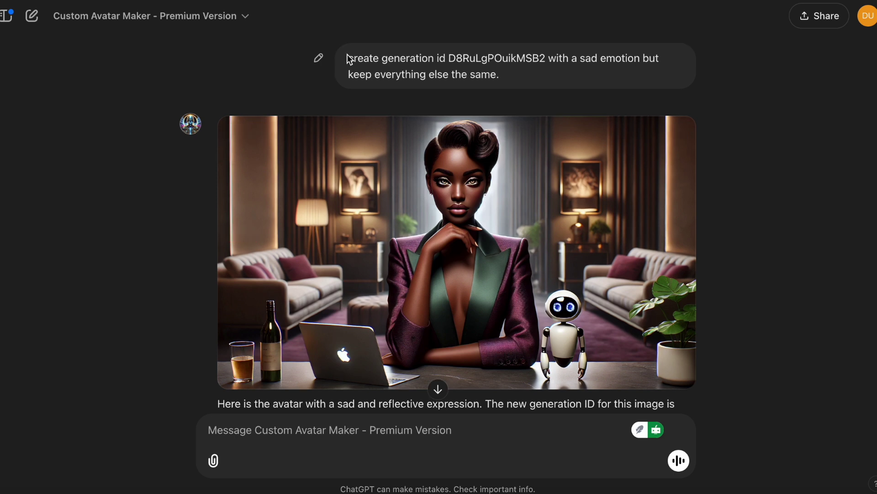
left_click_drag(347, 60, 507, 76)
key("super+c")
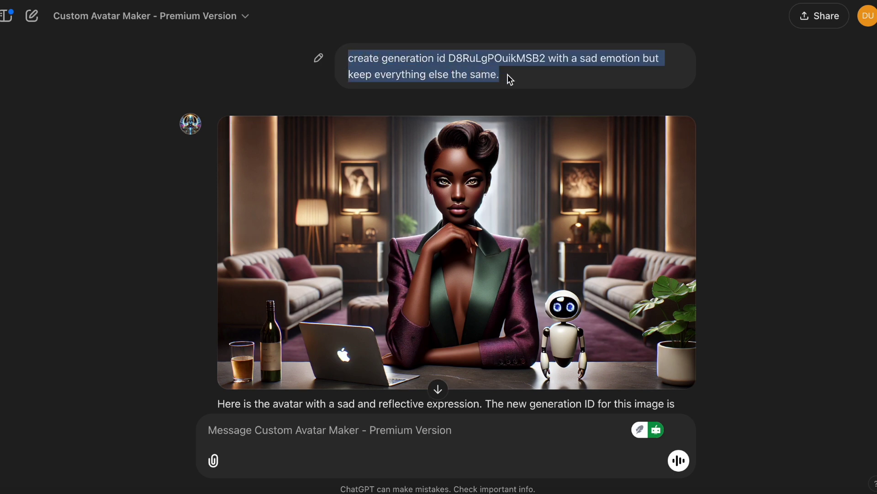
left_click(440, 433)
left_click(438, 390)
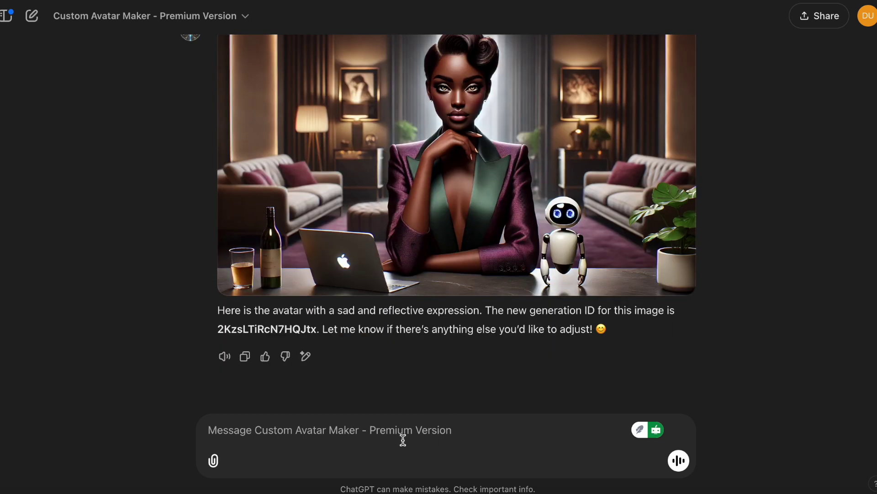
key("super+v")
key("Return")
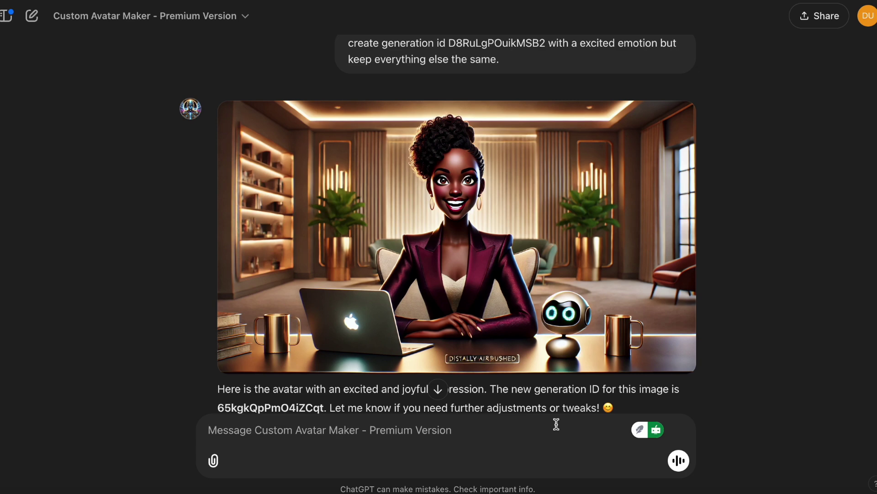
scroll(754, 189, "down", 1)
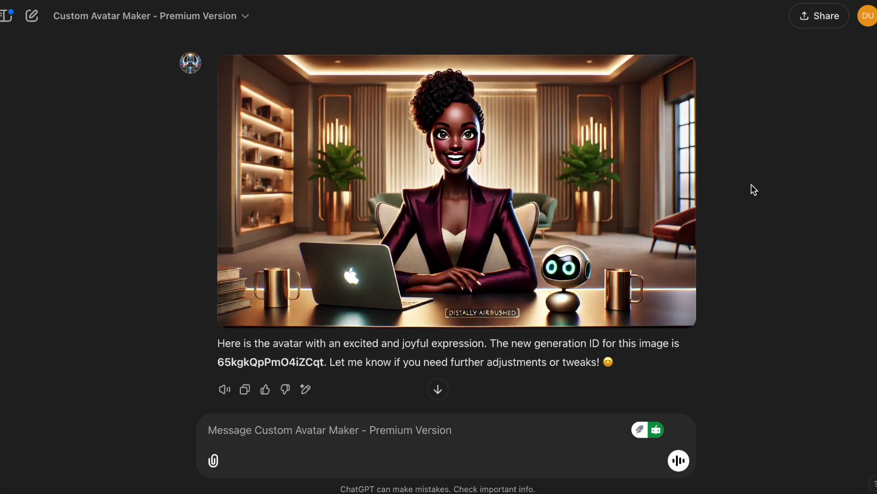